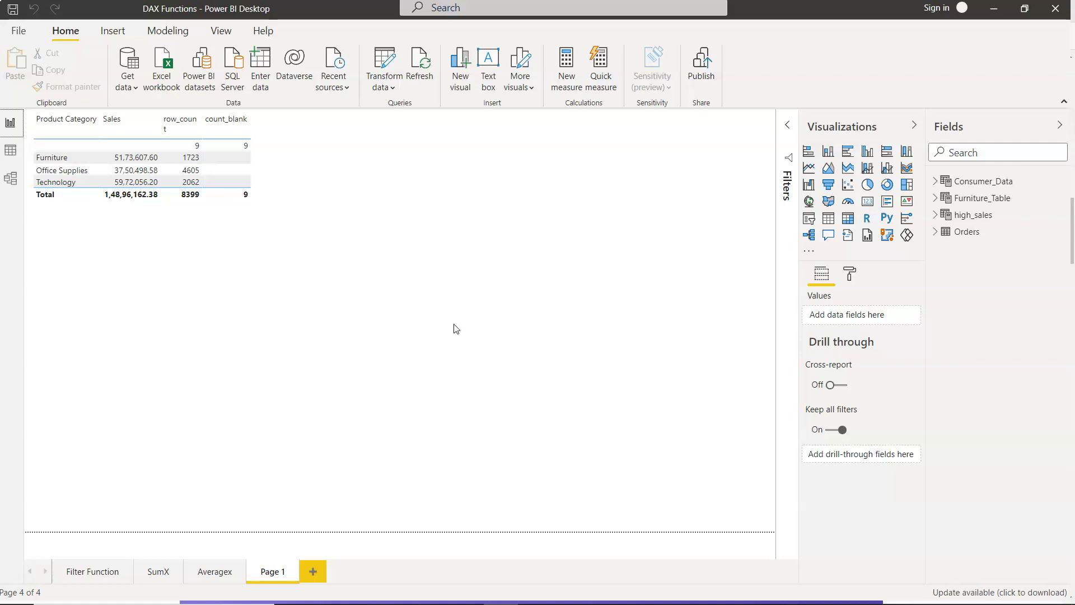
- Expand the Orders table in the Fields pane and scroll its field list to find Order Date
click(934, 232)
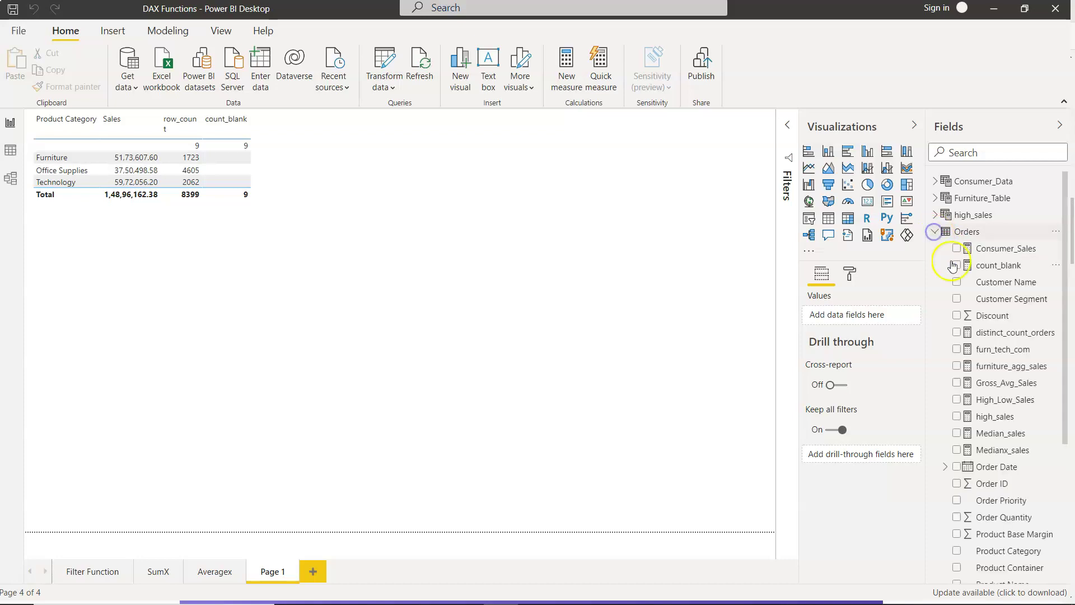
scroll(975, 297, down, 1)
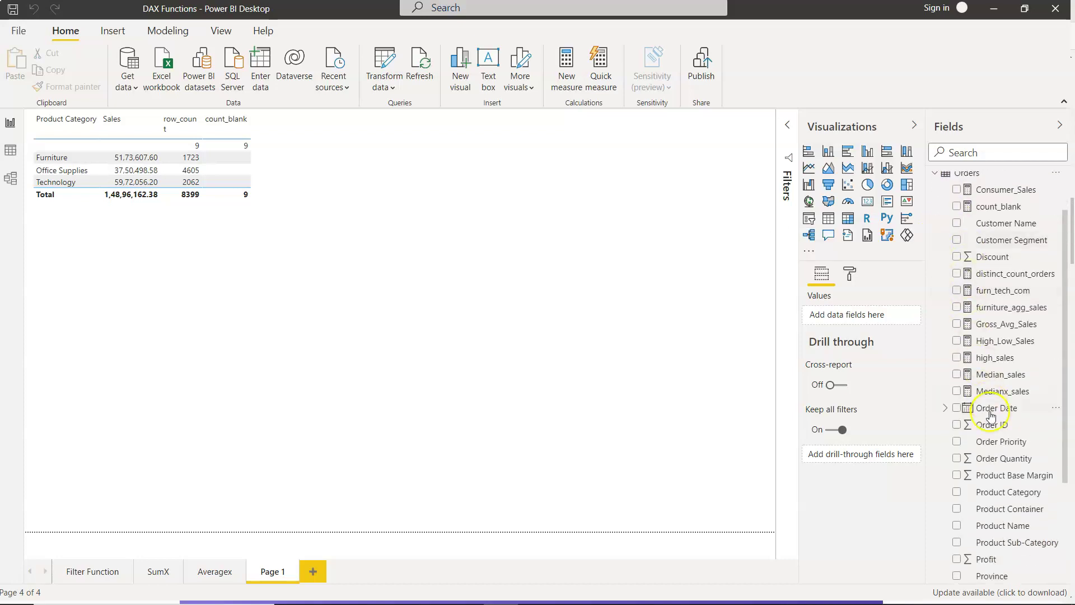
scroll(990, 416, down, 3)
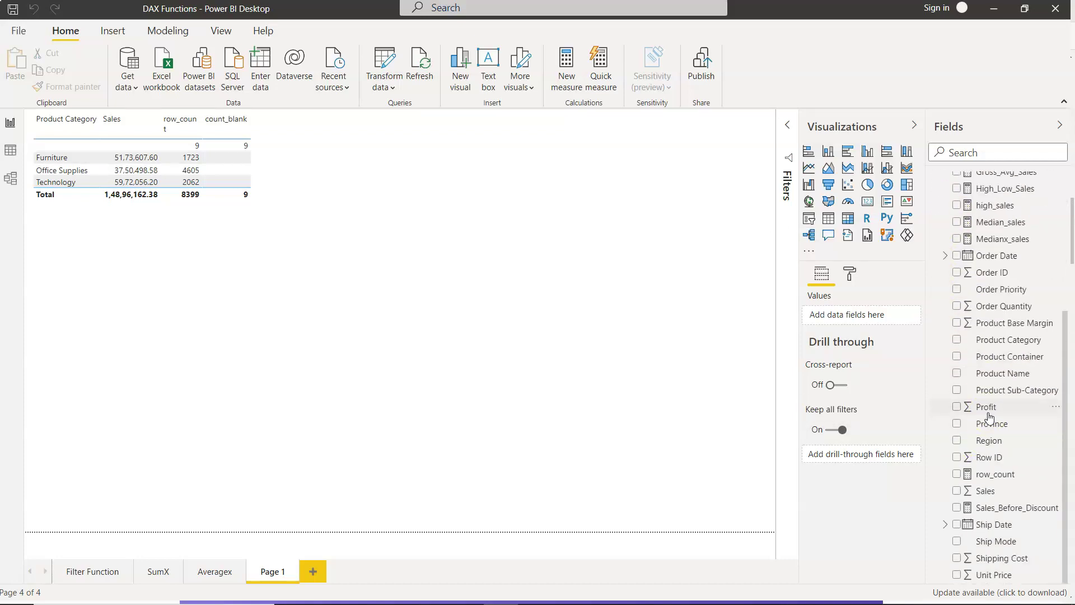
scroll(997, 531, up, 1)
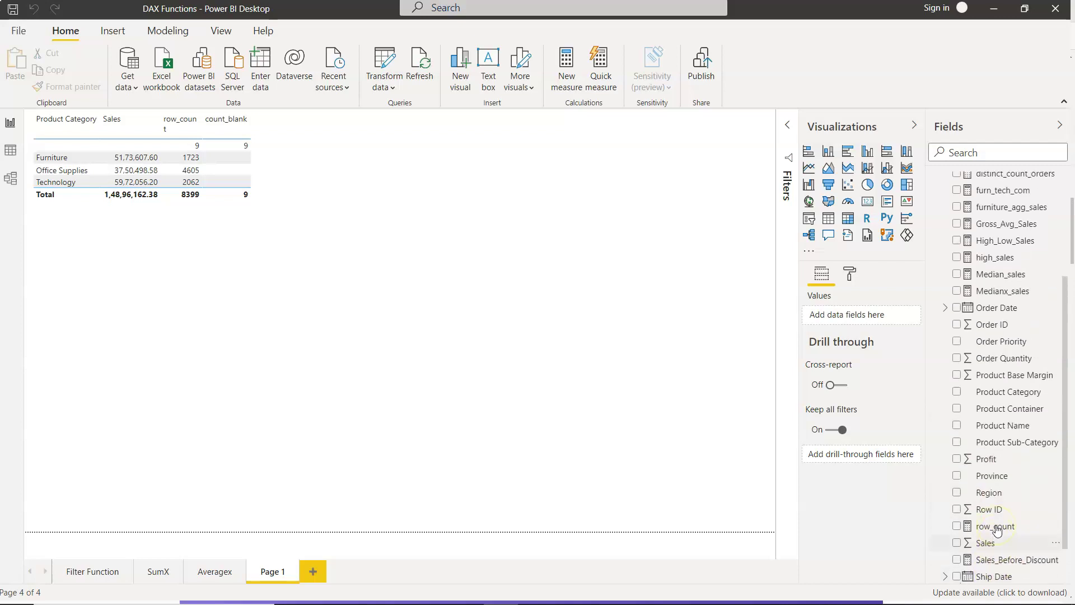
scroll(997, 530, up, 1)
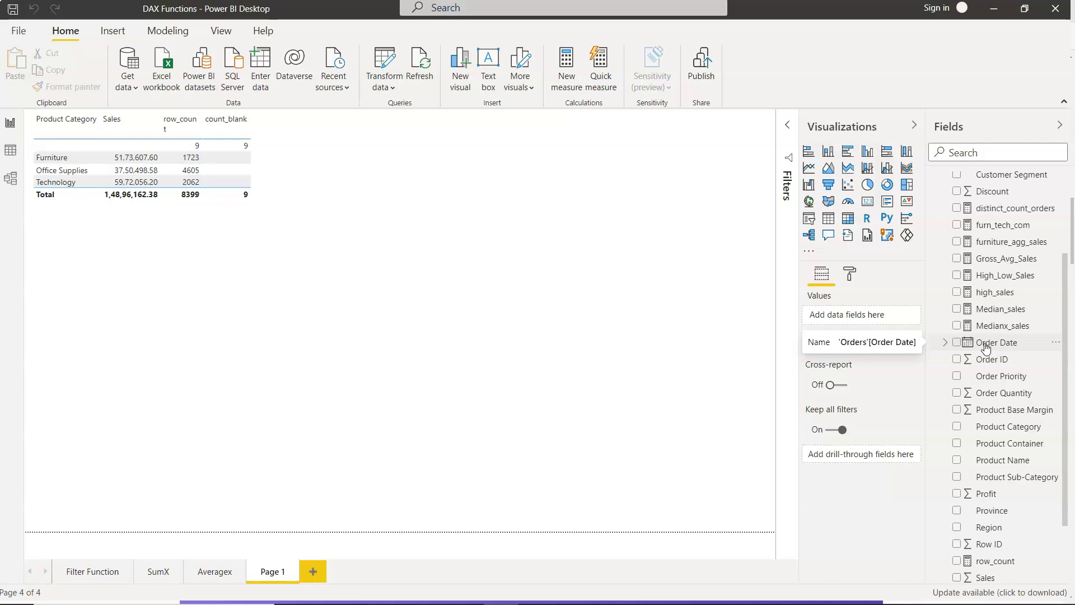
- Start a new calculated table from the Modeling ribbon
click(168, 33)
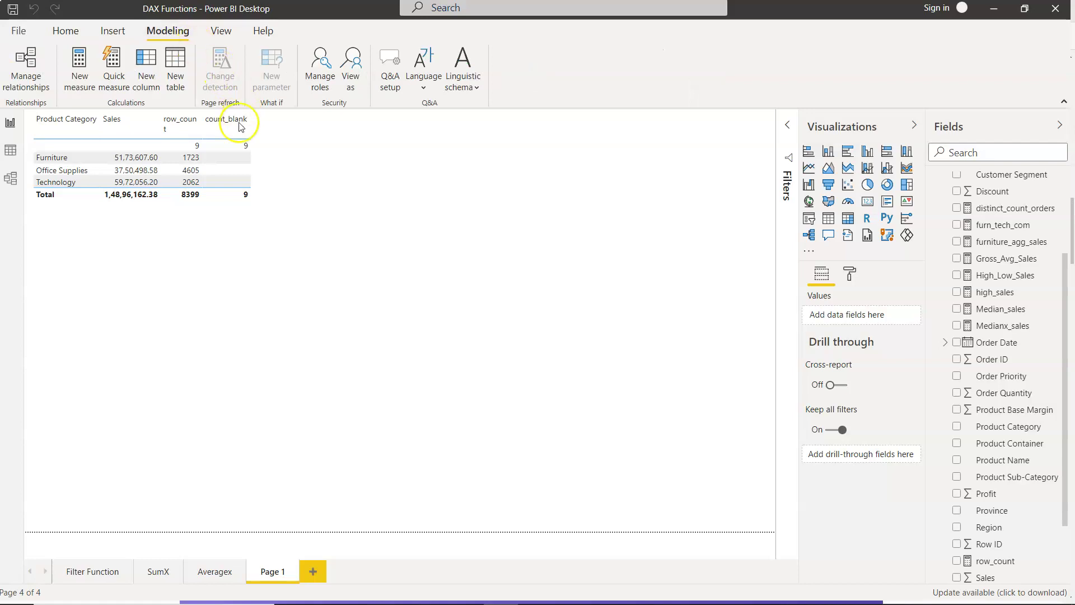
click(175, 80)
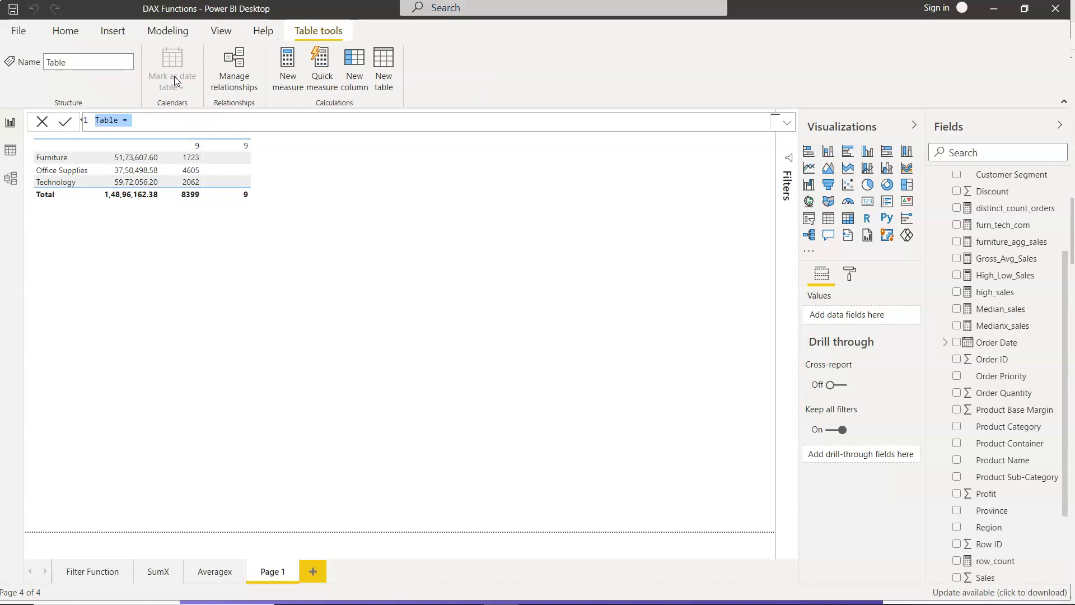
- Write Calendar = CALENDAR(MIN(Orders[Order Date]), using autocomplete, and begin the MAX argument
text(Calendar = CALENDAR()
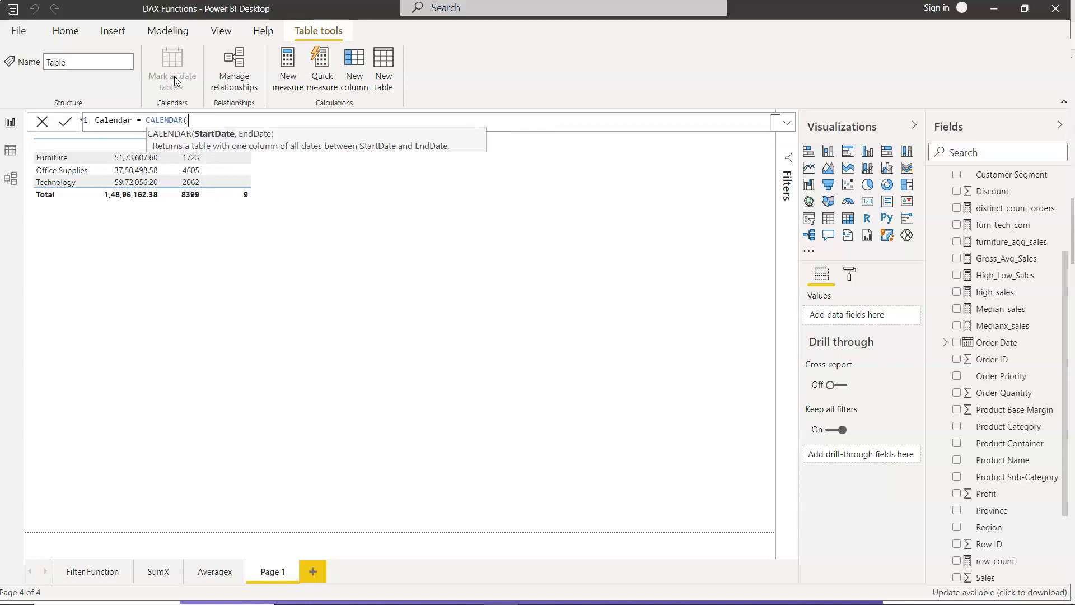
text(MIN()
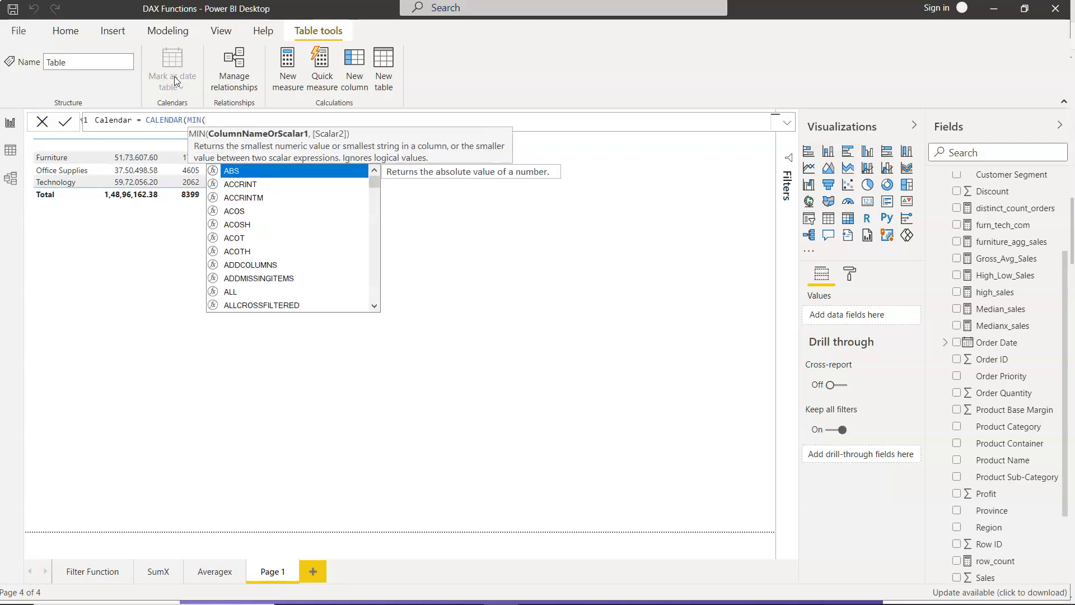
text(order)
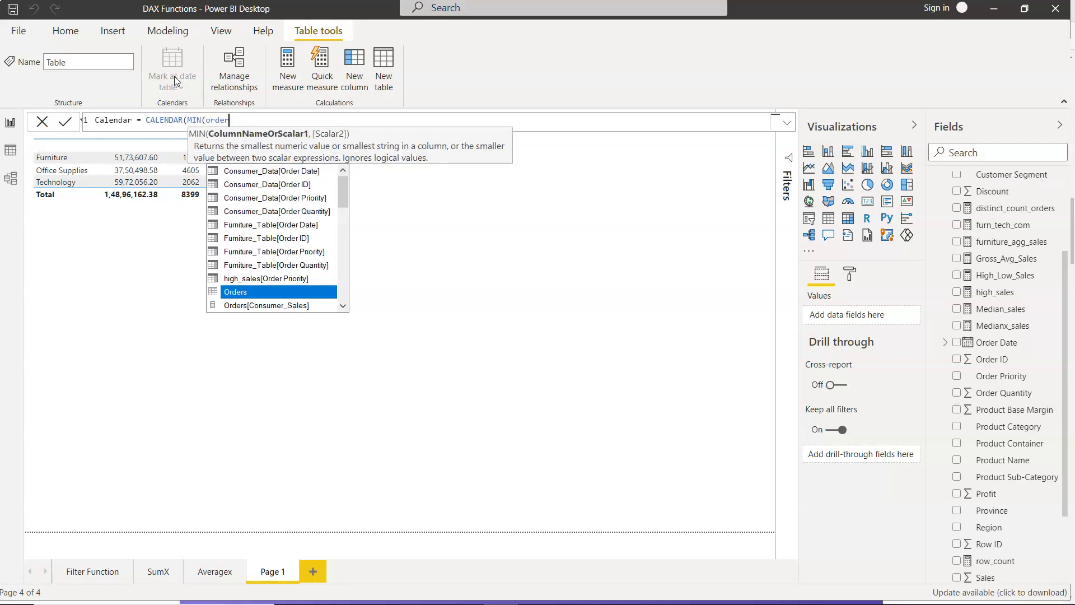
drag(341, 195, 347, 252)
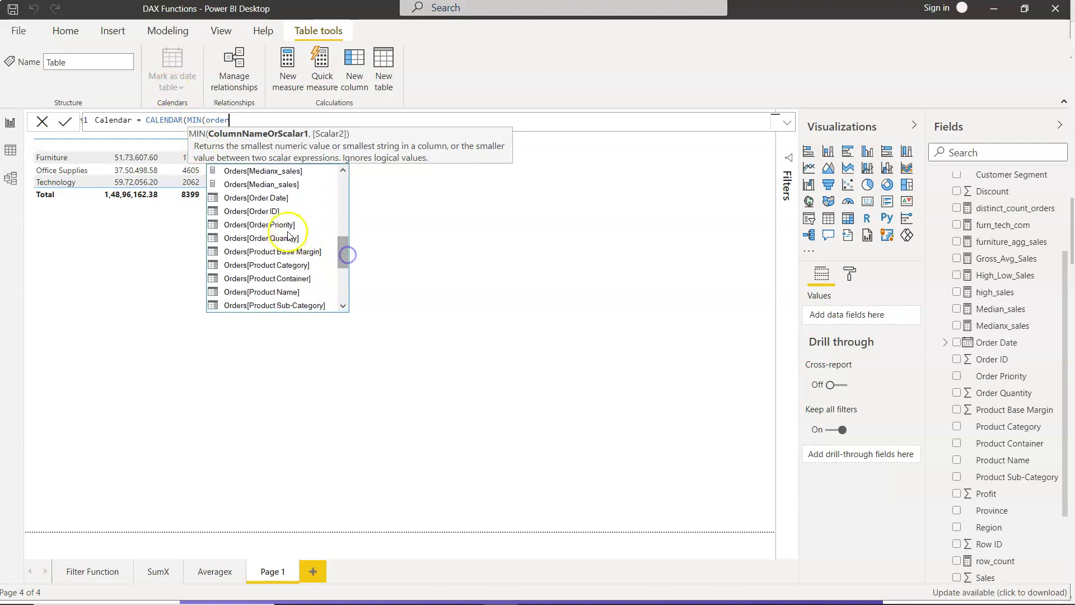
double_click(276, 200)
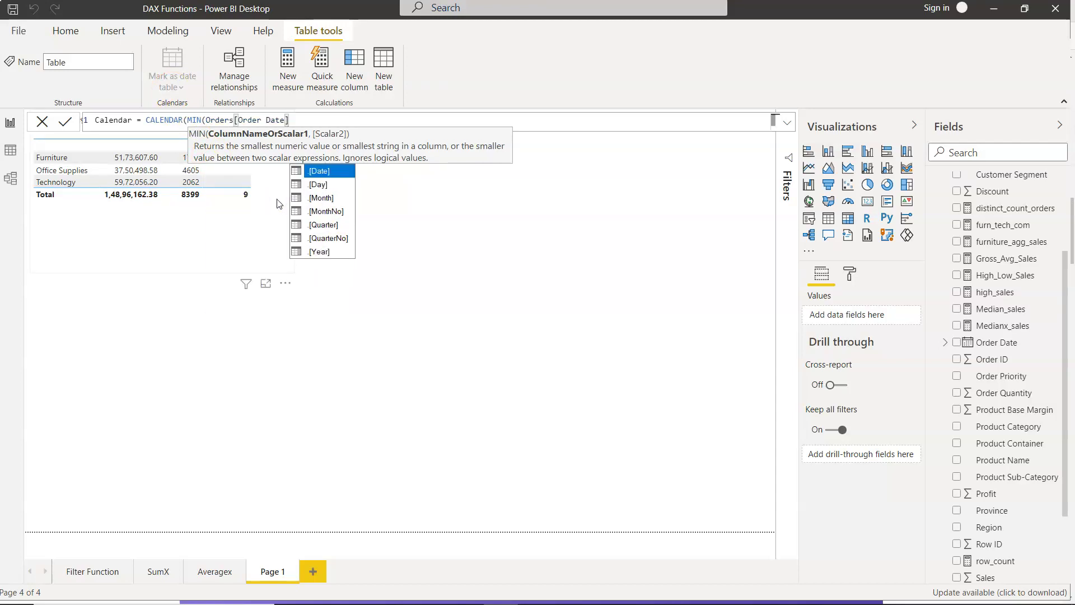
text(),)
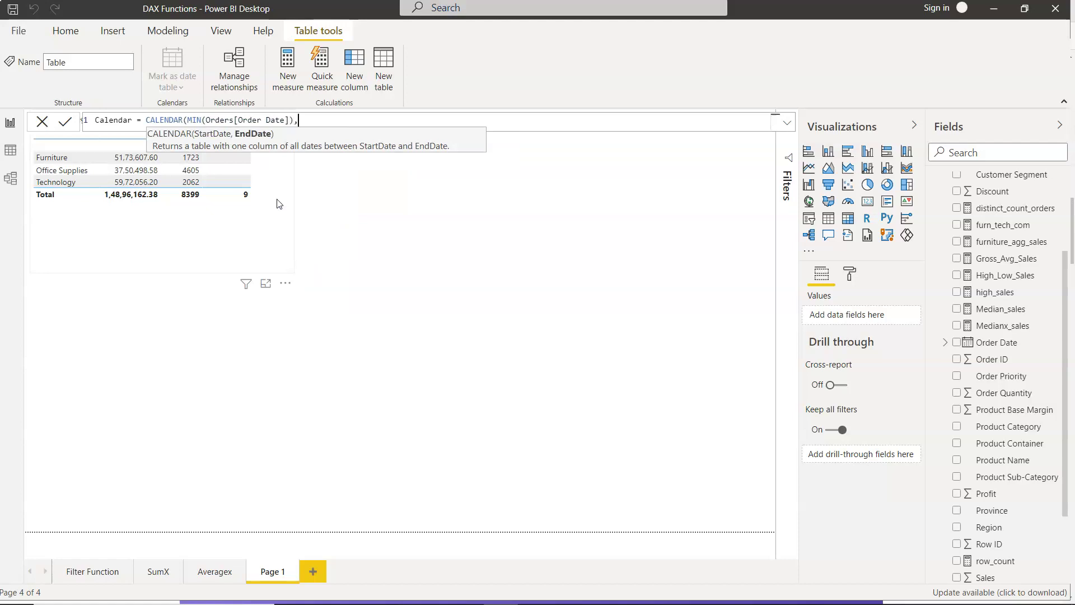
text(MAX(Order)
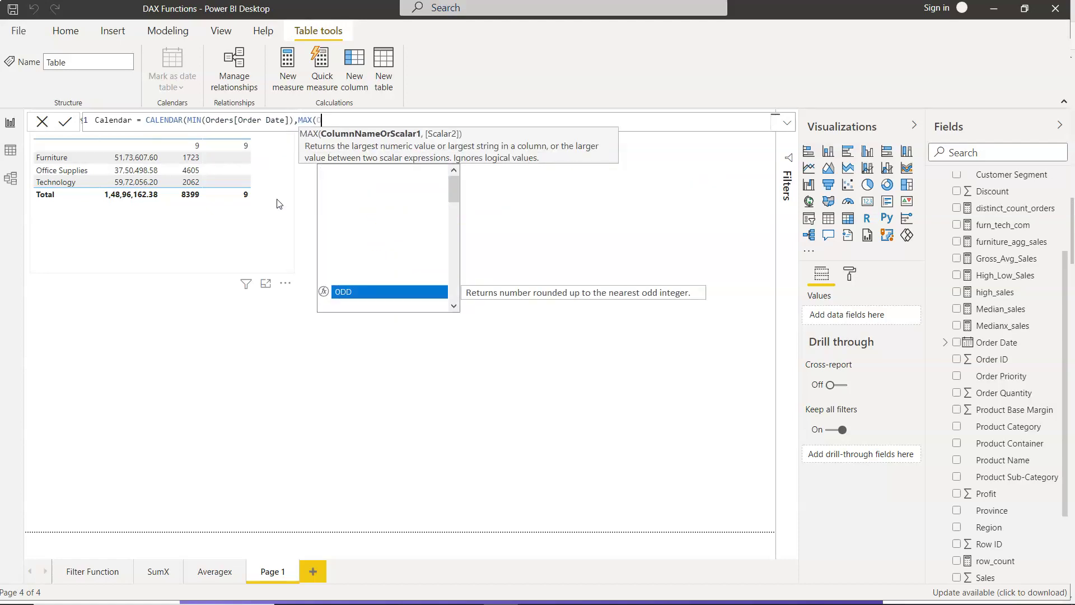
- Insert Orders[Order Date] as the MAX end-date column and remove the stray word 'Order'
click(325, 227)
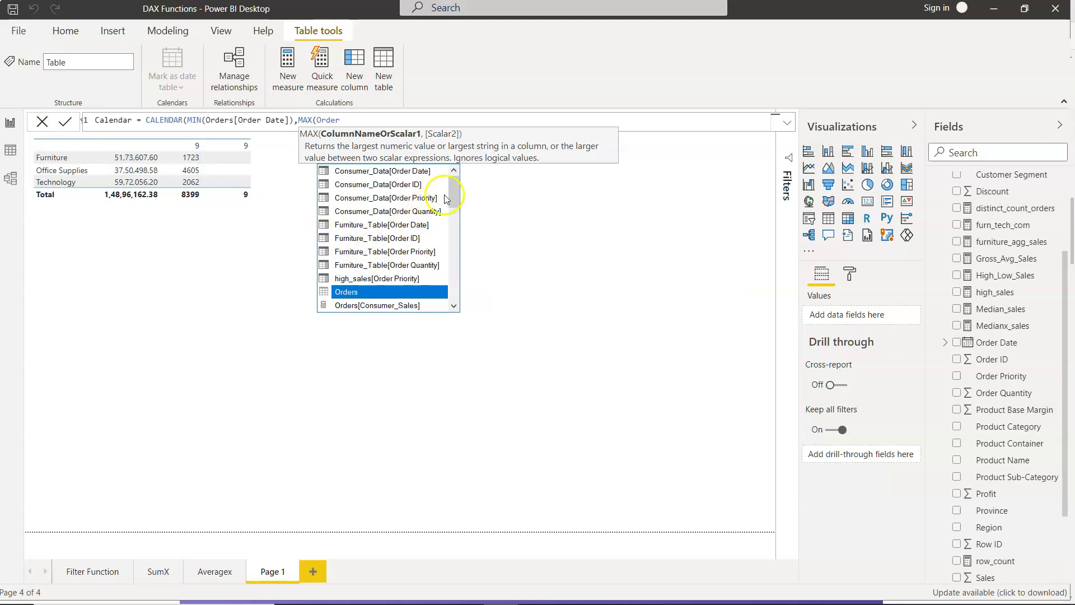
drag(452, 190, 455, 221)
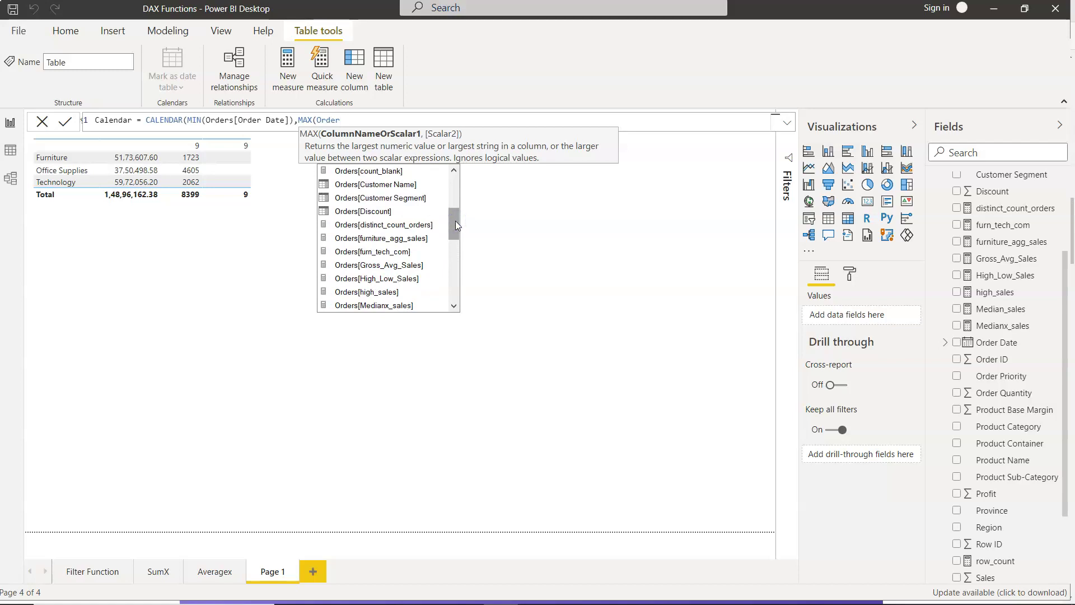
drag(456, 220, 456, 208)
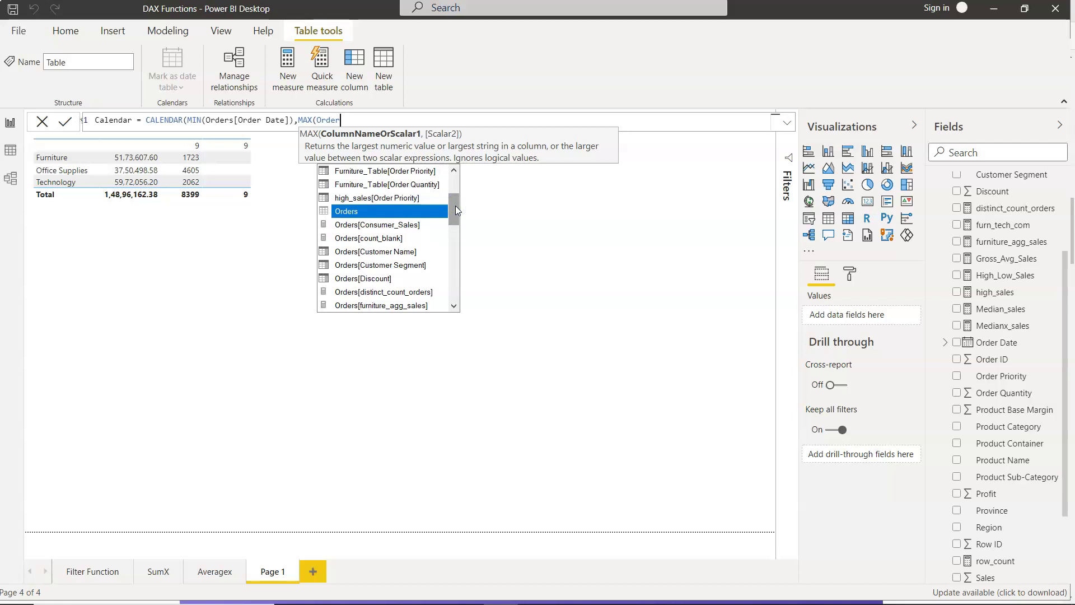
text(Date)
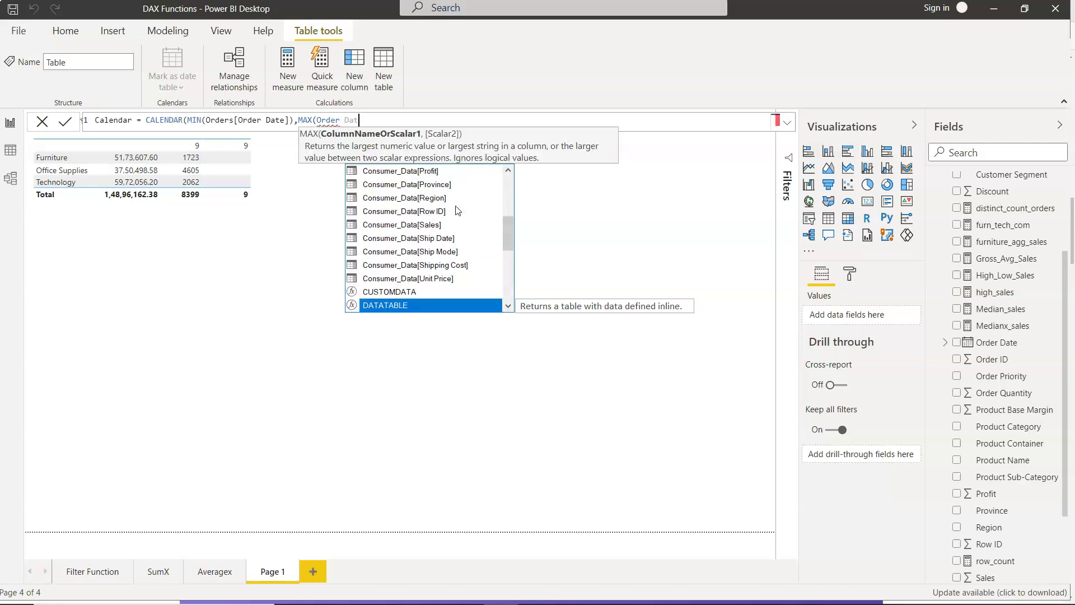
key(Up)
key(Up)
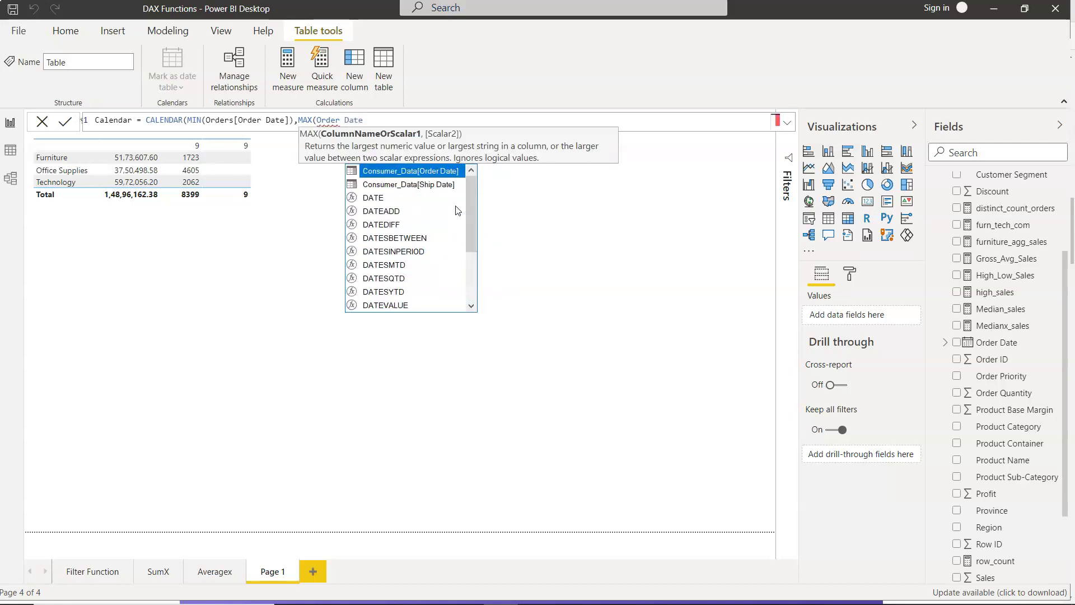
key(Down)
drag(473, 242, 472, 307)
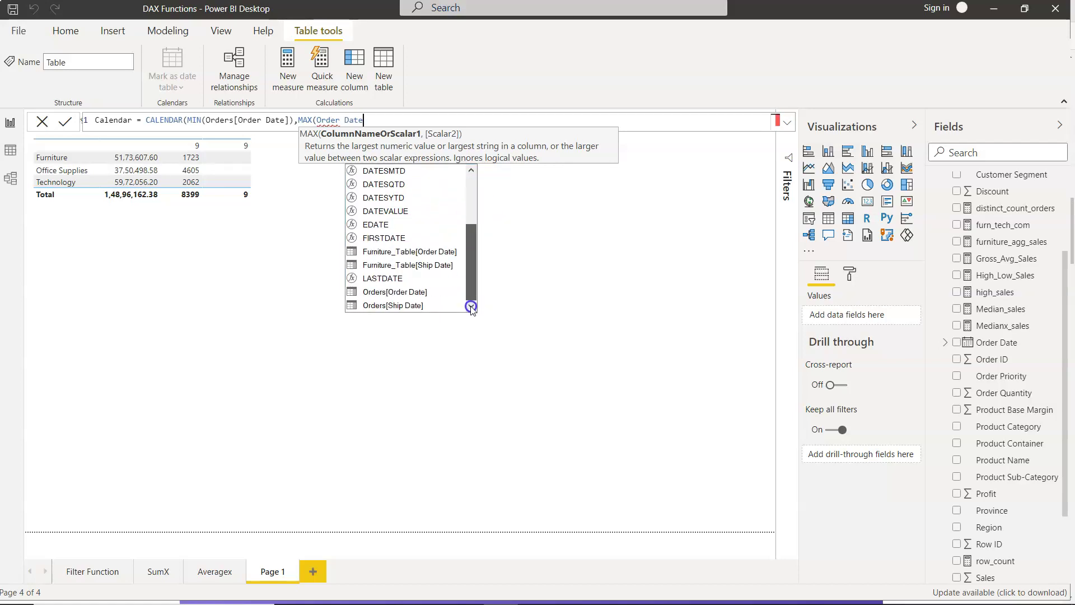
double_click(418, 293)
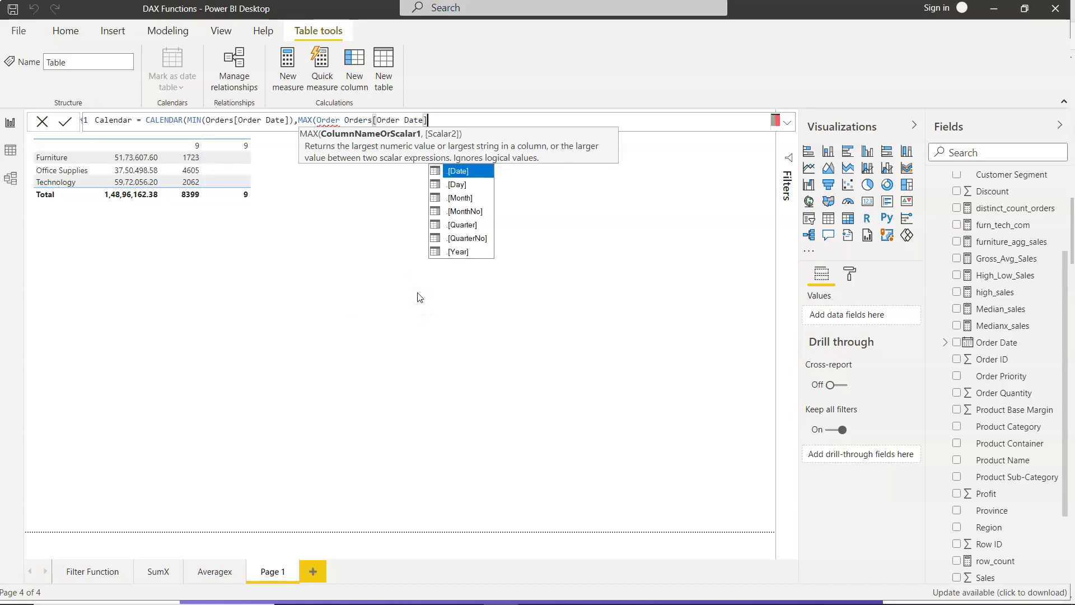
click(345, 121)
key(BackSpace)
key(BackSpace)
key(BackSpace)
key(BackSpace)
key(BackSpace)
key(BackSpace)
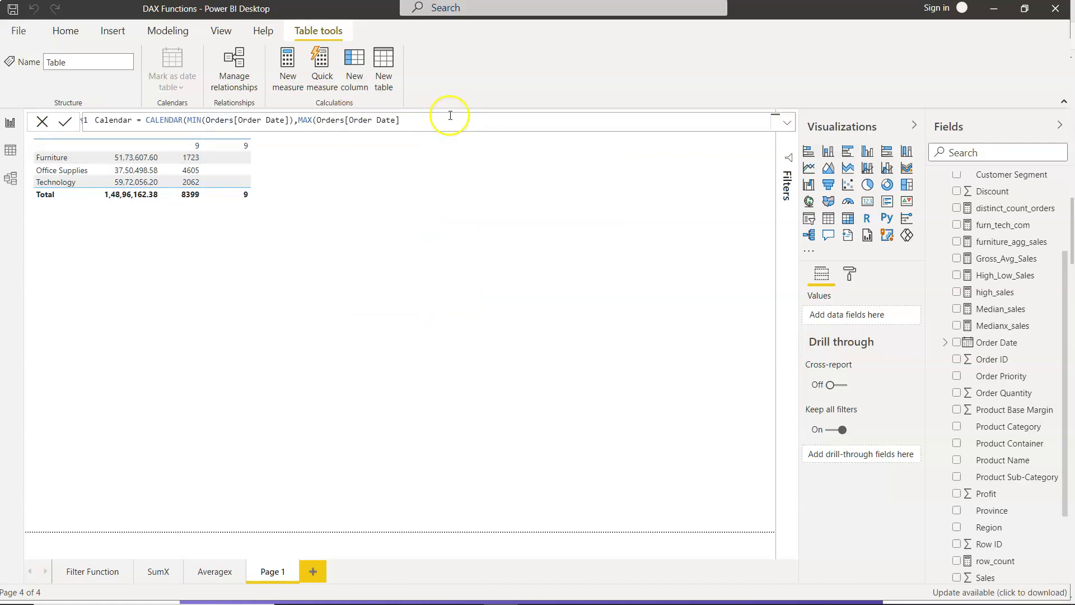
- Add the closing parentheses and commit the formula to create the Calendar table
click(449, 128)
text()))
click(63, 123)
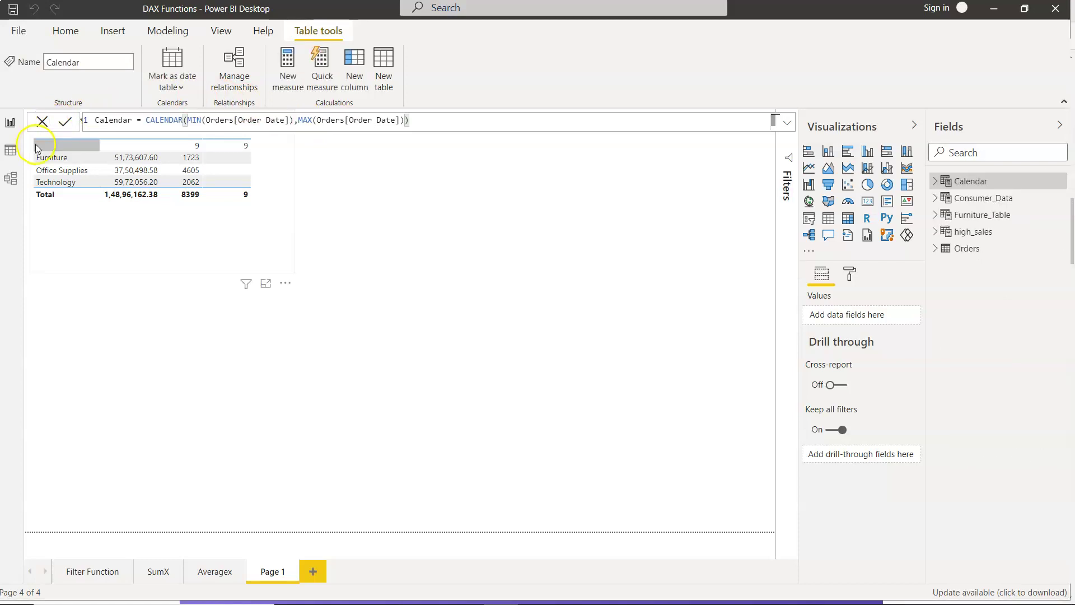
- In the model diagram, move the Calendar table card next to the Orders table
click(10, 178)
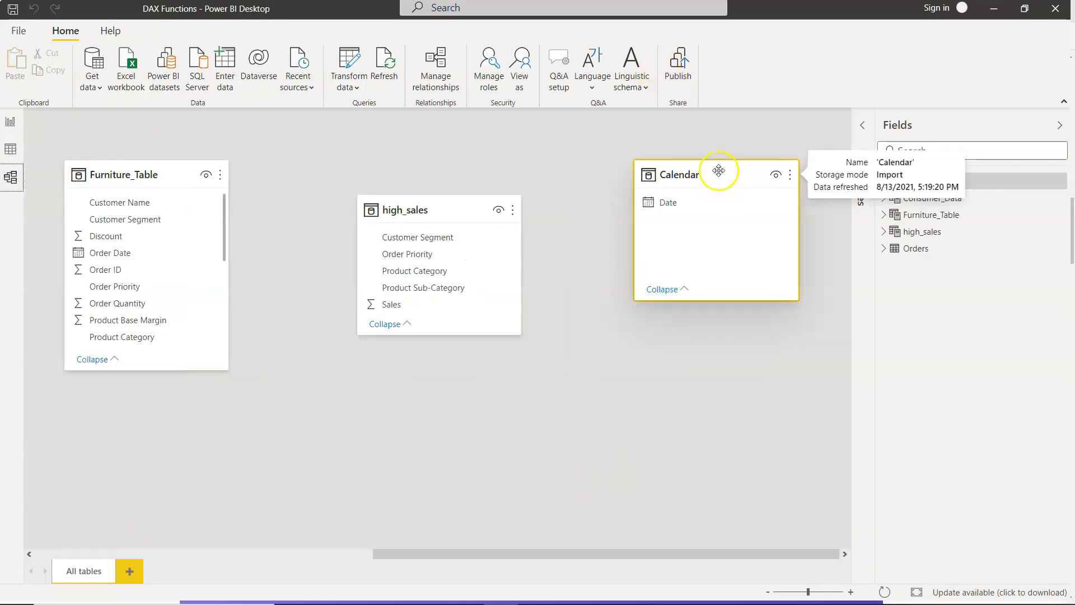
drag(715, 172, 77, 375)
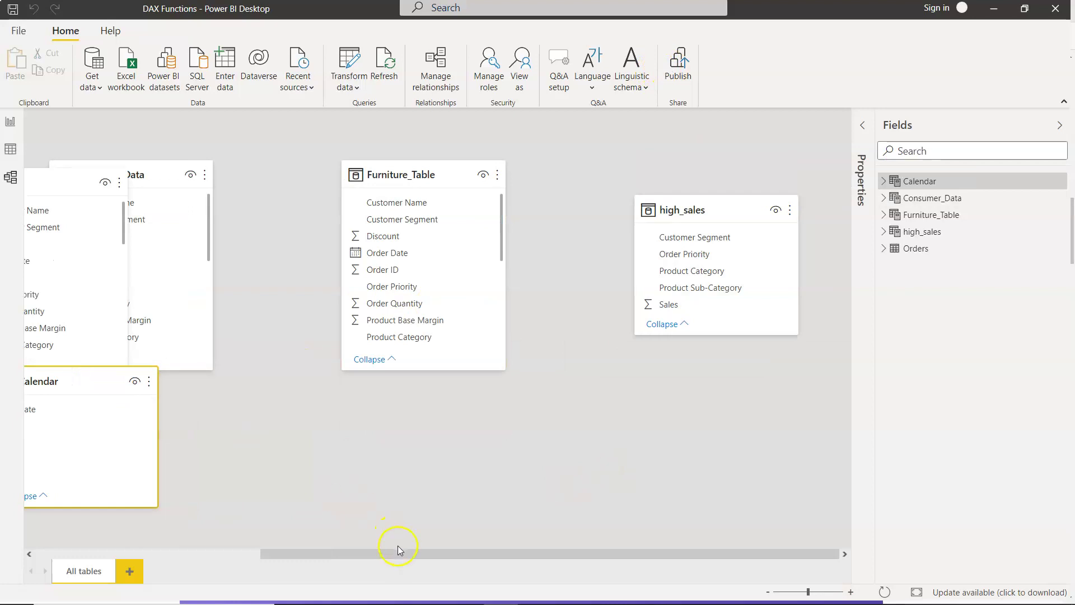
drag(396, 553, 164, 557)
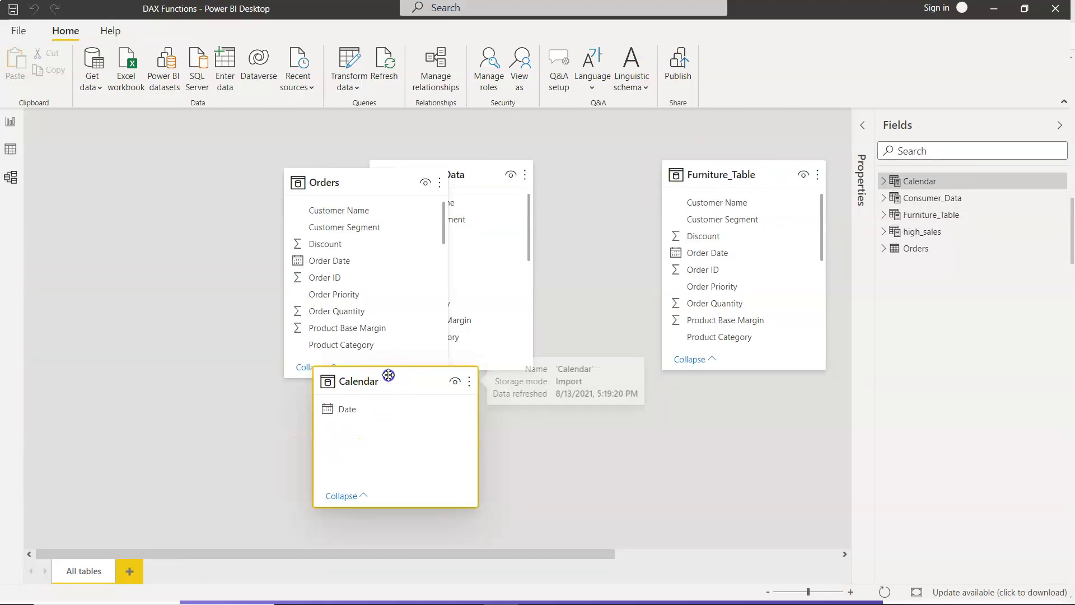
drag(387, 376, 343, 262)
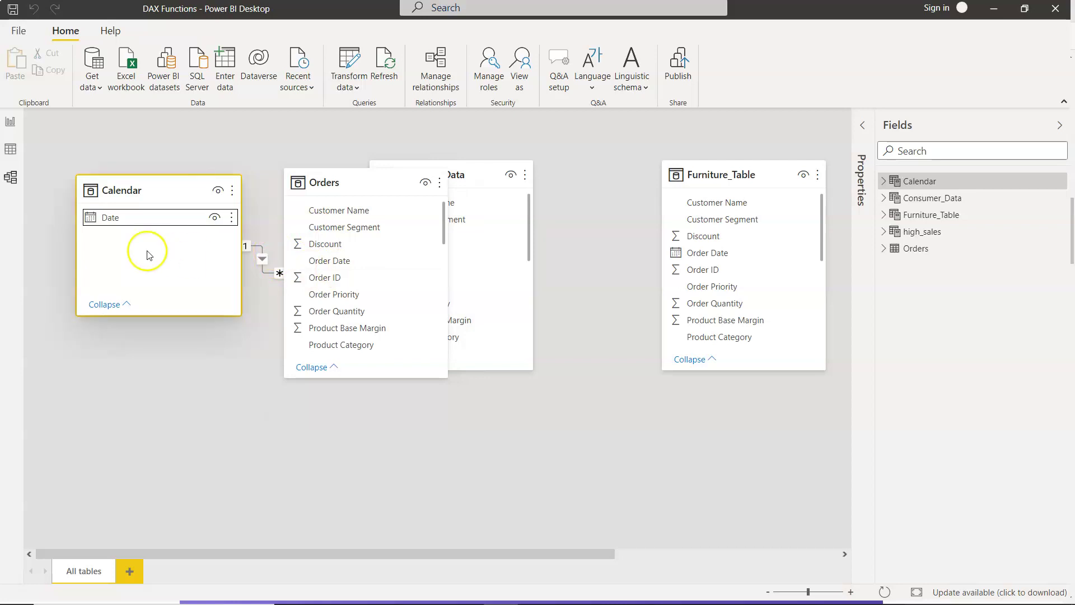
- Review the Calendar table's 1,460 dates from 01-01-2009 in Data view, then return to Report view
click(11, 150)
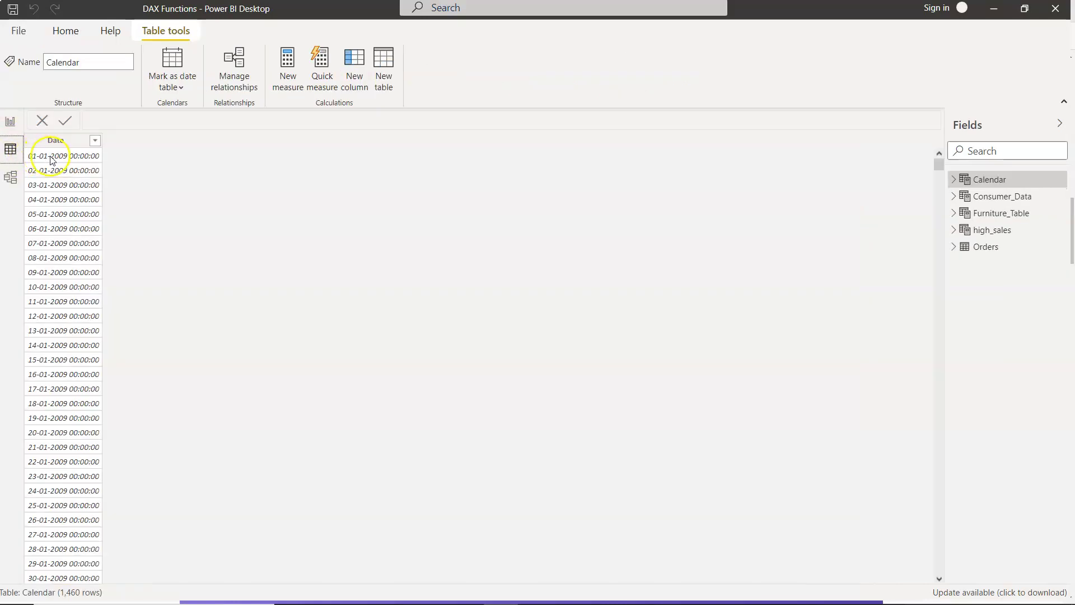
scroll(66, 321, down, 10)
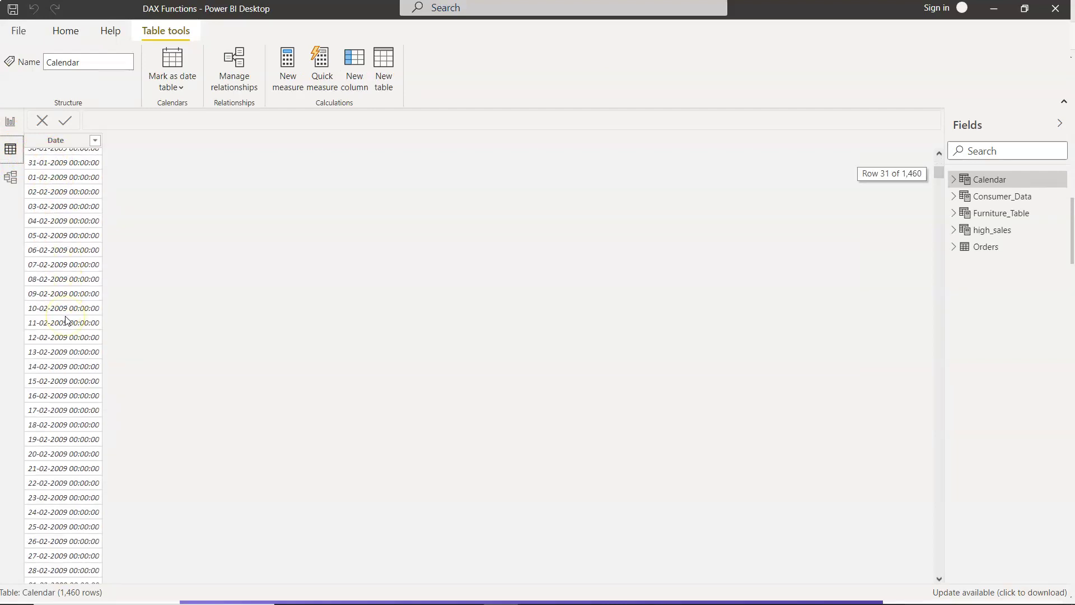
scroll(65, 321, up, 10)
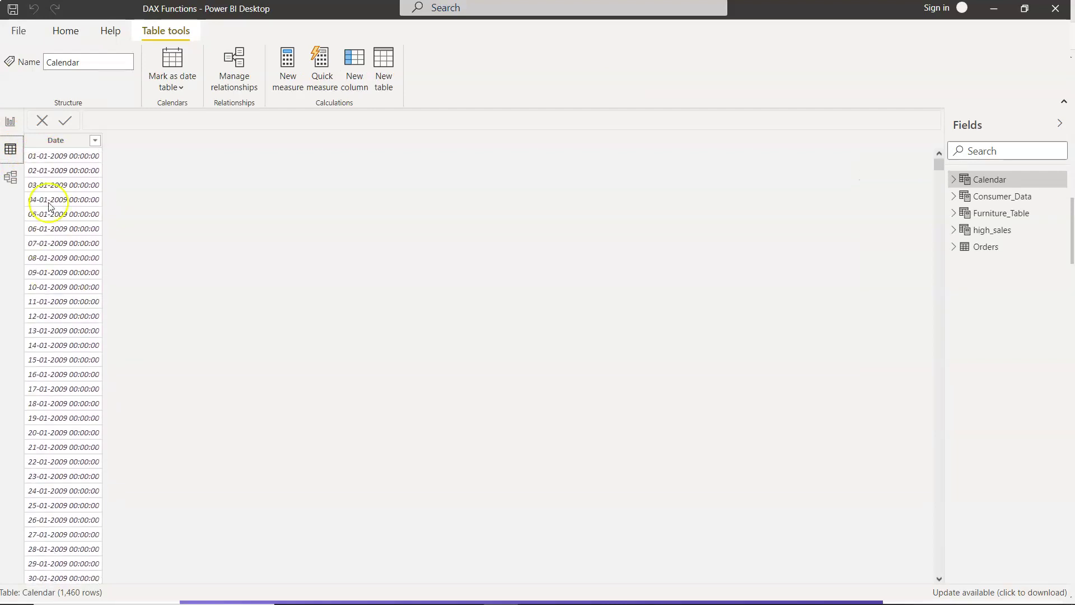
click(10, 125)
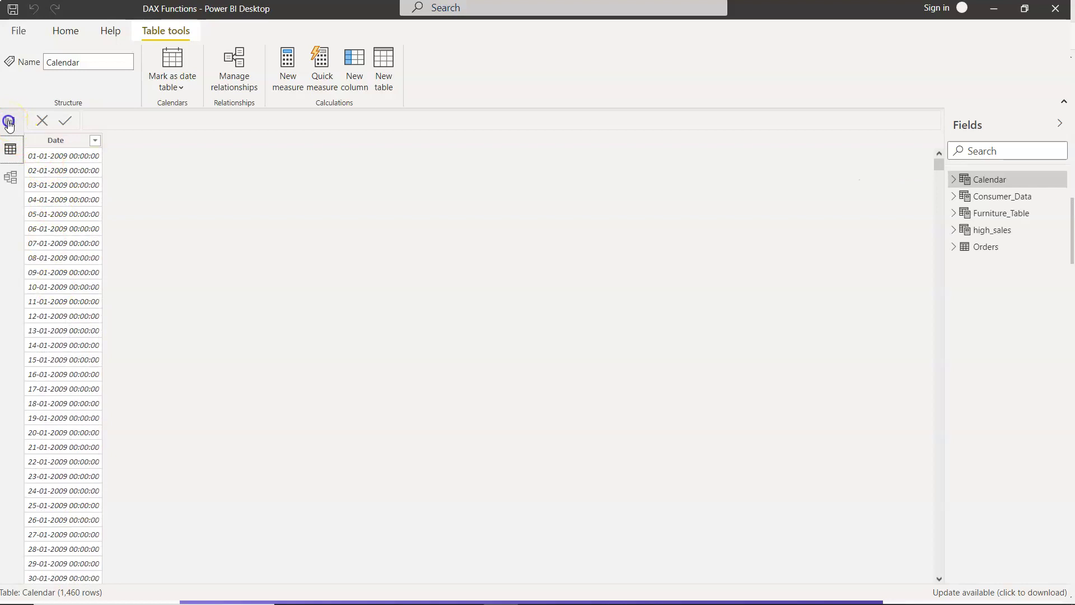